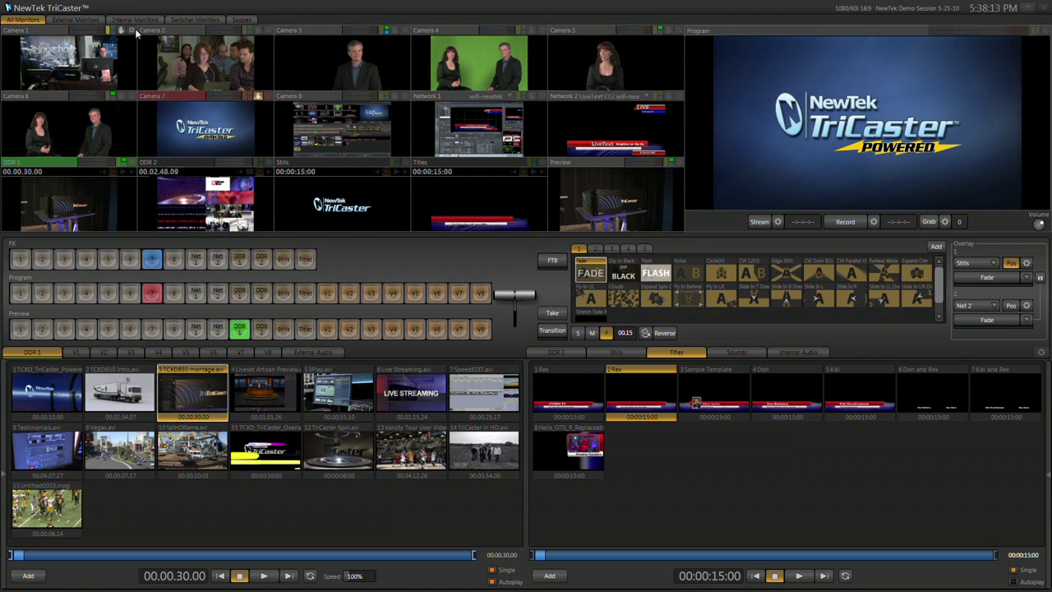
- Review Camera 1's available connection formats, then close its input configuration
{"action": "left_click", "coordinate": [133, 31]}
{"action": "left_click", "coordinate": [222, 74]}
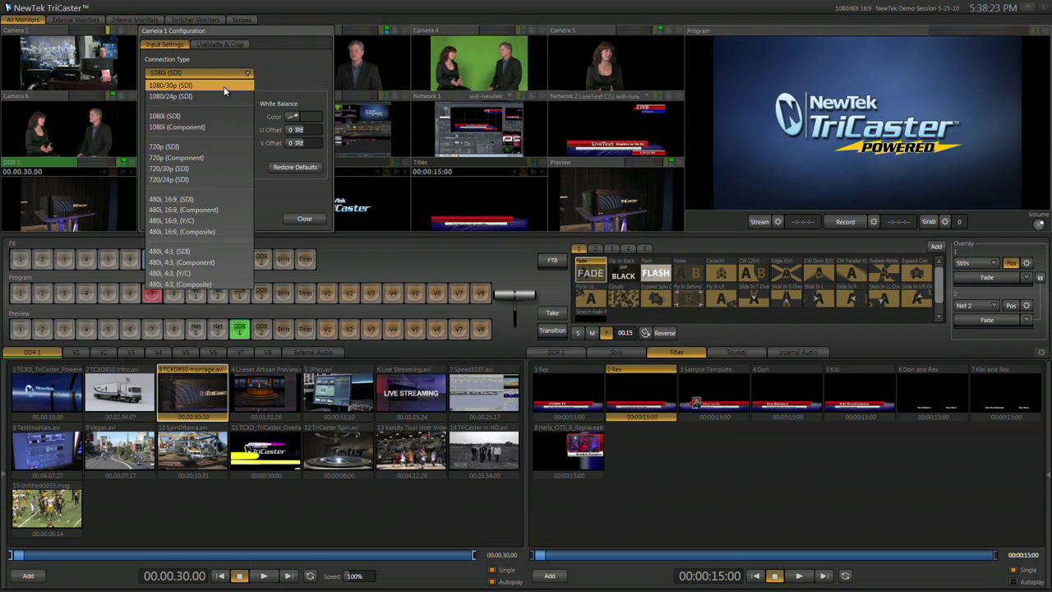
{"action": "left_click", "coordinate": [300, 12]}
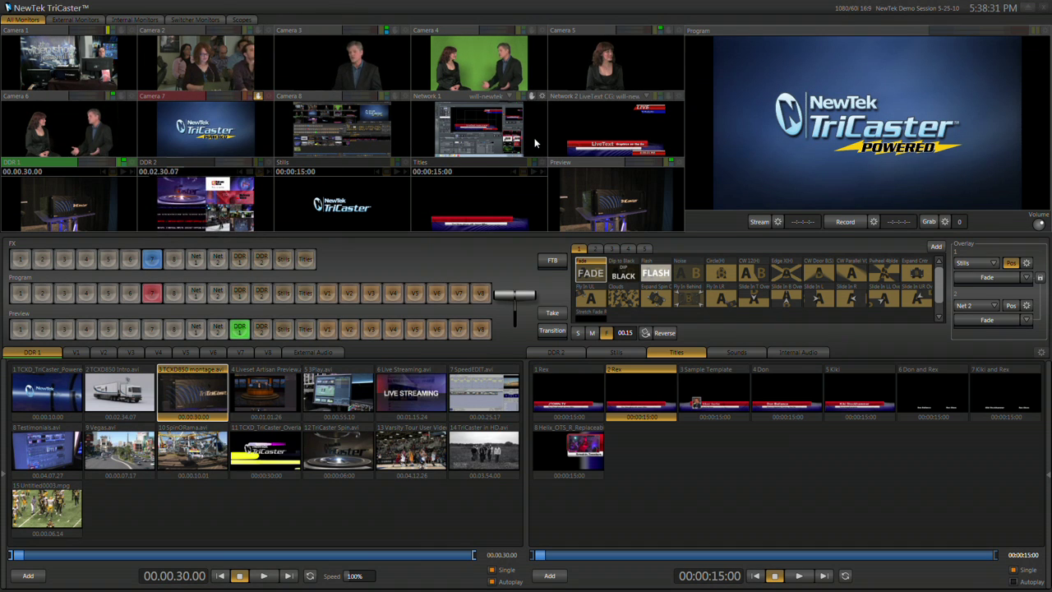
{"action": "mouse_move", "coordinate": [480, 125]}
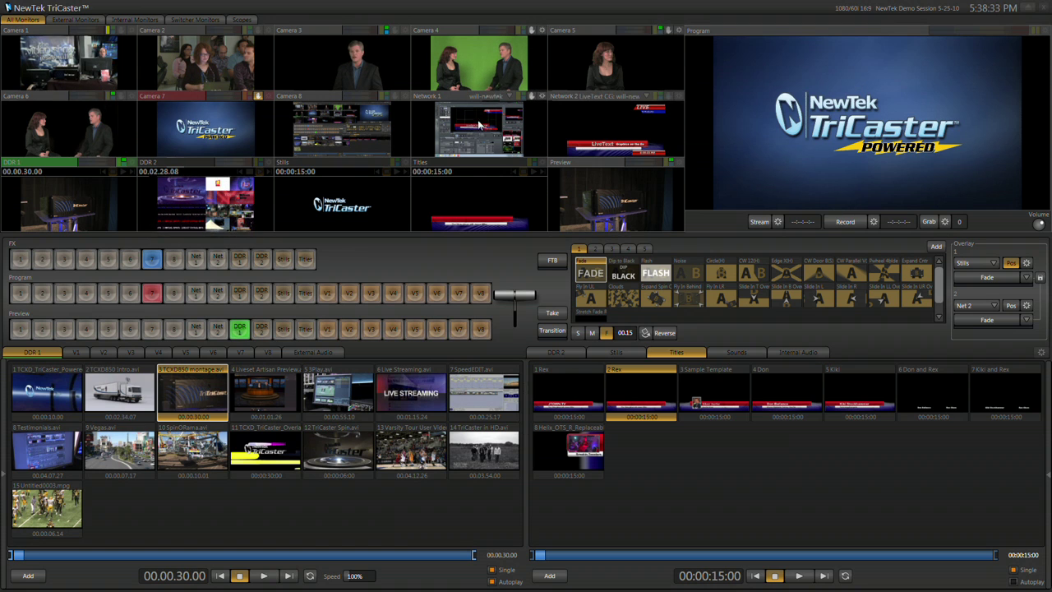
- Send the Network 1 feed to Program, then return the Camera 7 logo to Program
{"action": "left_click", "coordinate": [488, 119]}
{"action": "key", "text": "space"}
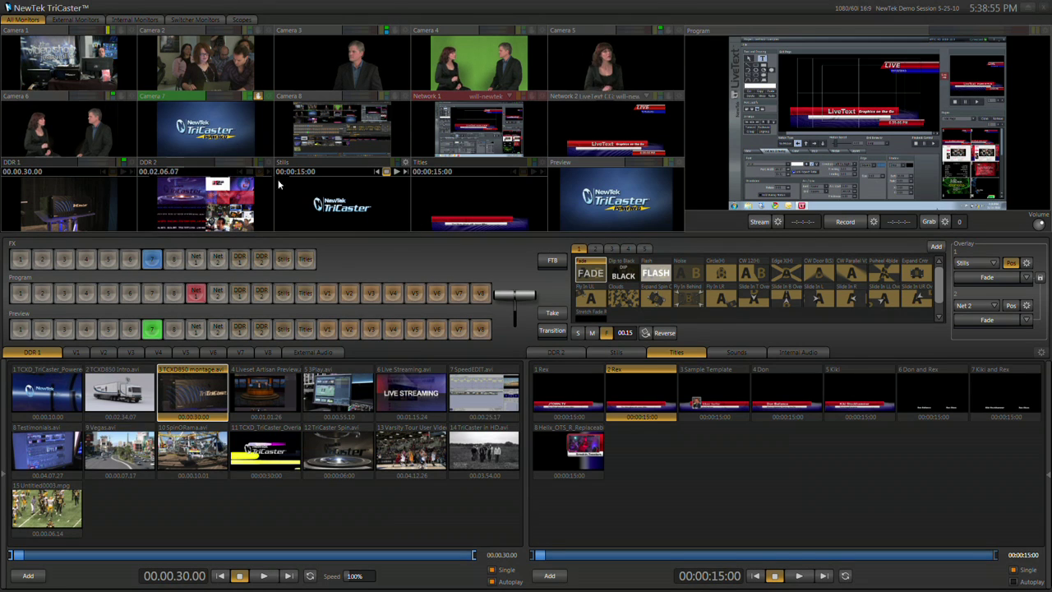
{"action": "key", "text": "Return"}
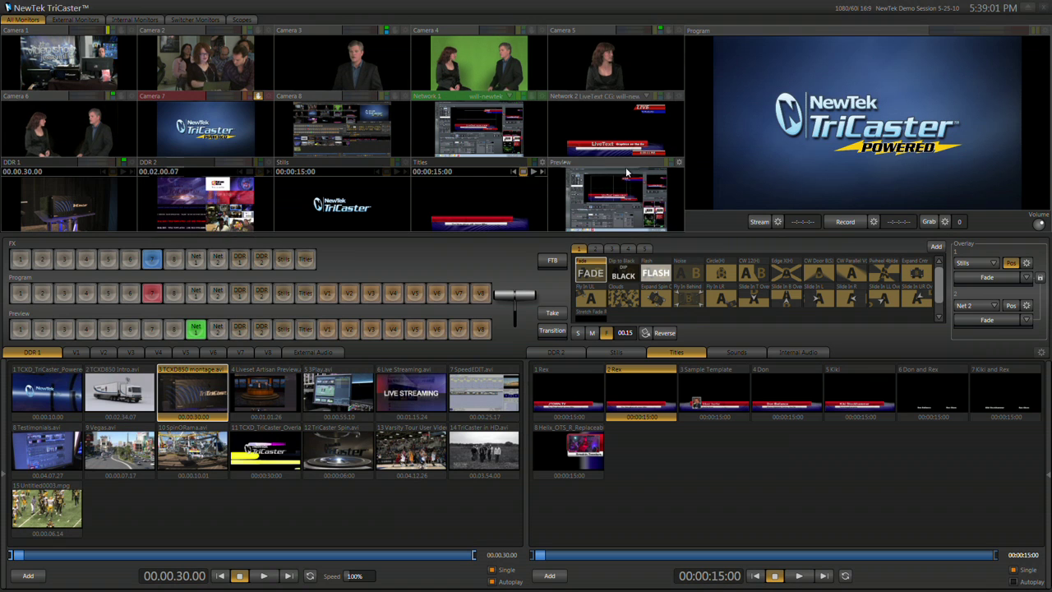
{"action": "mouse_move", "coordinate": [479, 128]}
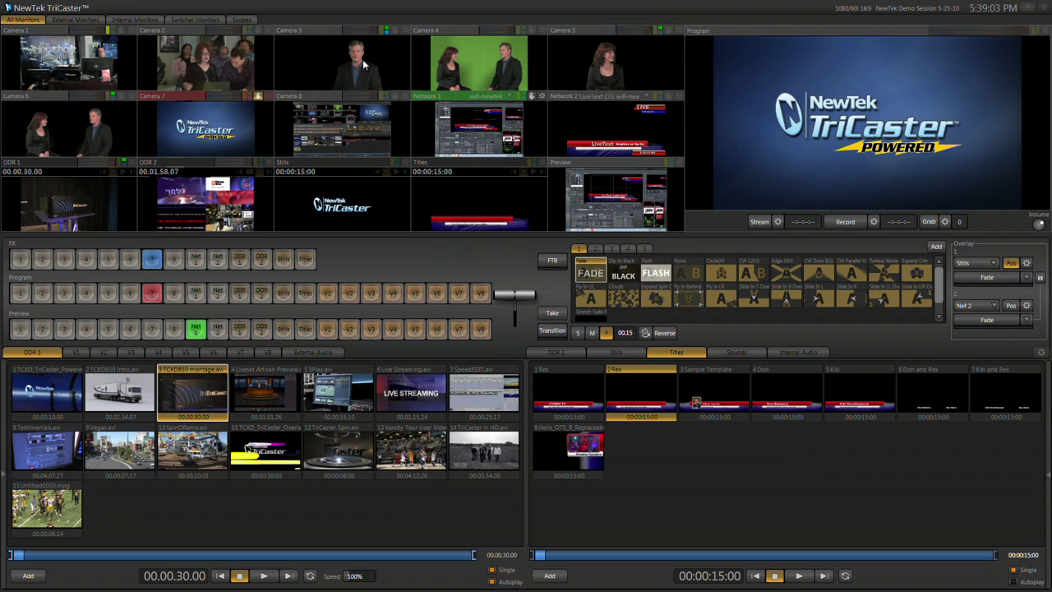
- Browse the monitor layouts, put Camera 4 on FX, cue Camera 2, and show waveform/vectorscope
{"action": "left_click", "coordinate": [86, 21]}
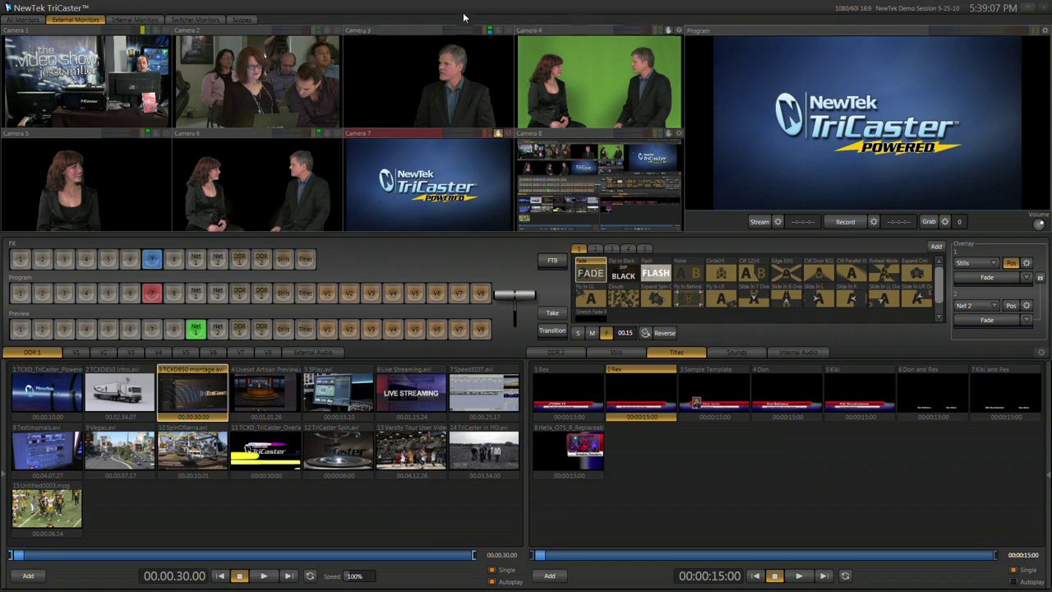
{"action": "left_click", "coordinate": [141, 19]}
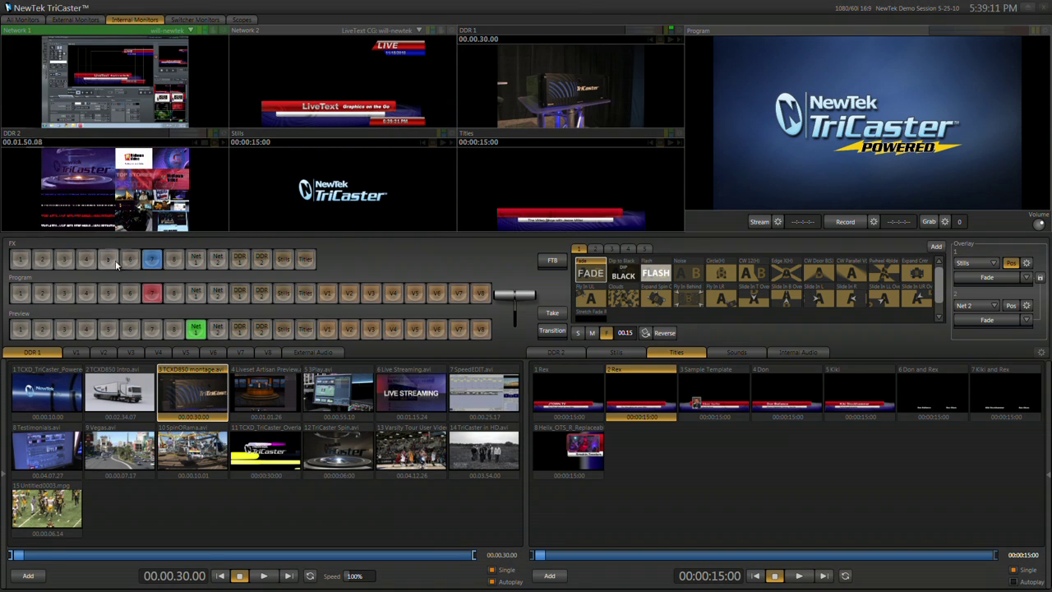
{"action": "left_click", "coordinate": [86, 259]}
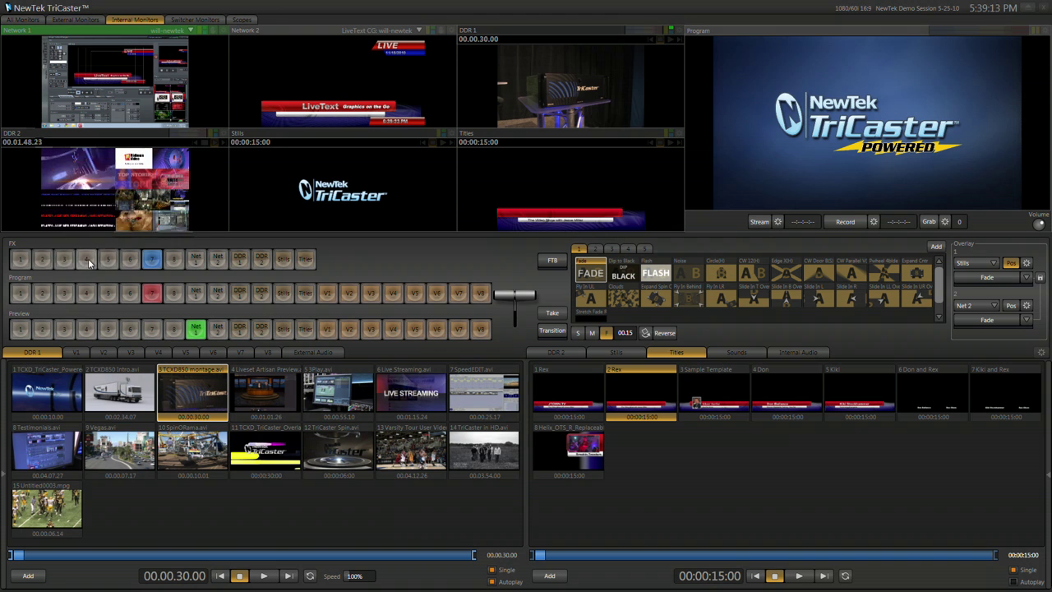
{"action": "left_click", "coordinate": [212, 23]}
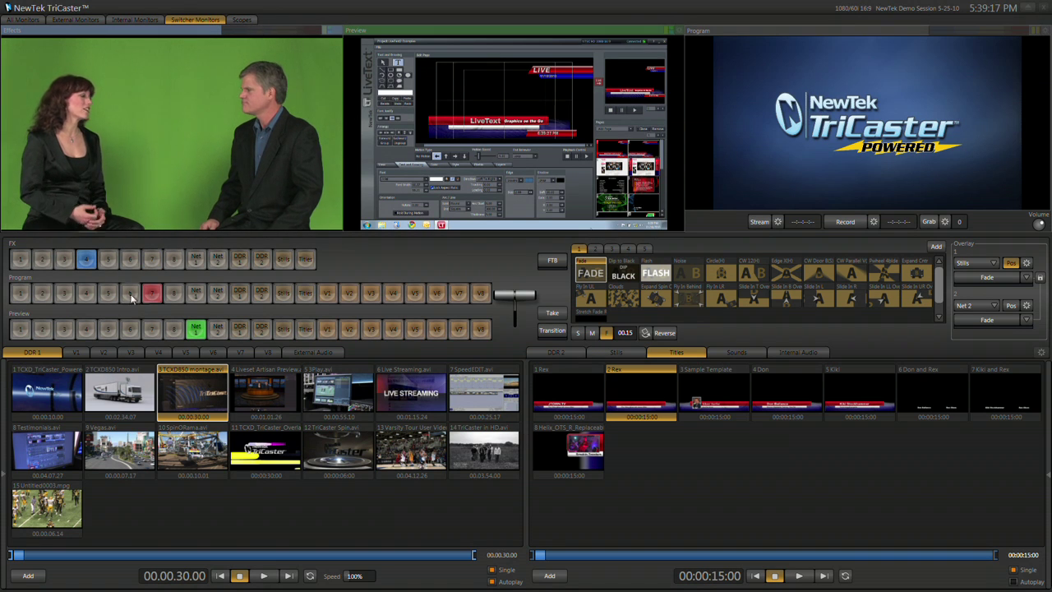
{"action": "left_click", "coordinate": [42, 328]}
{"action": "left_click", "coordinate": [241, 19]}
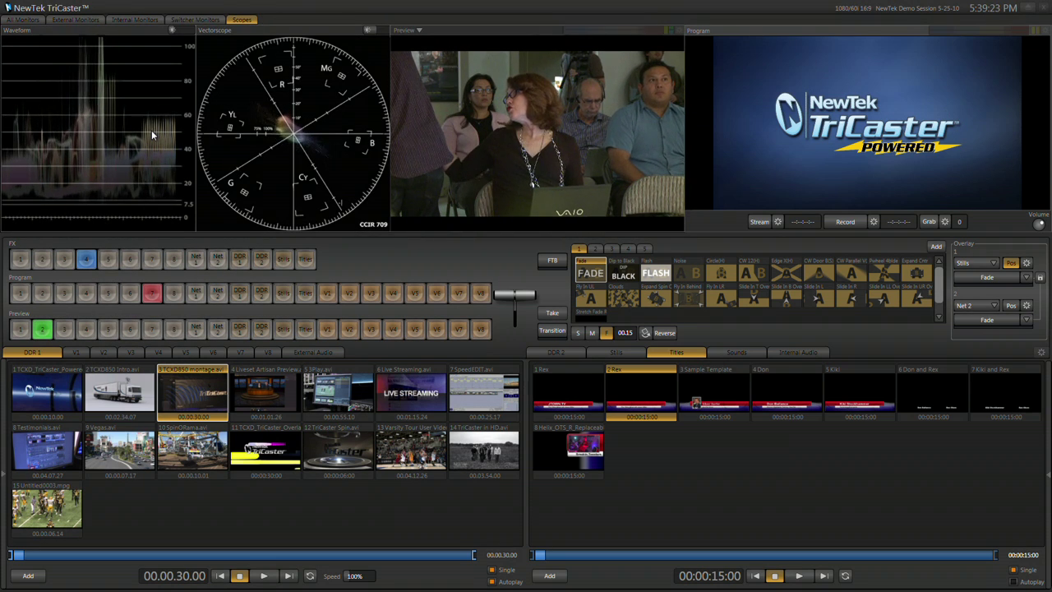
- Return to the All Monitors grid and put the Camera 4 virtual-set composite on Program
{"action": "left_click", "coordinate": [23, 20]}
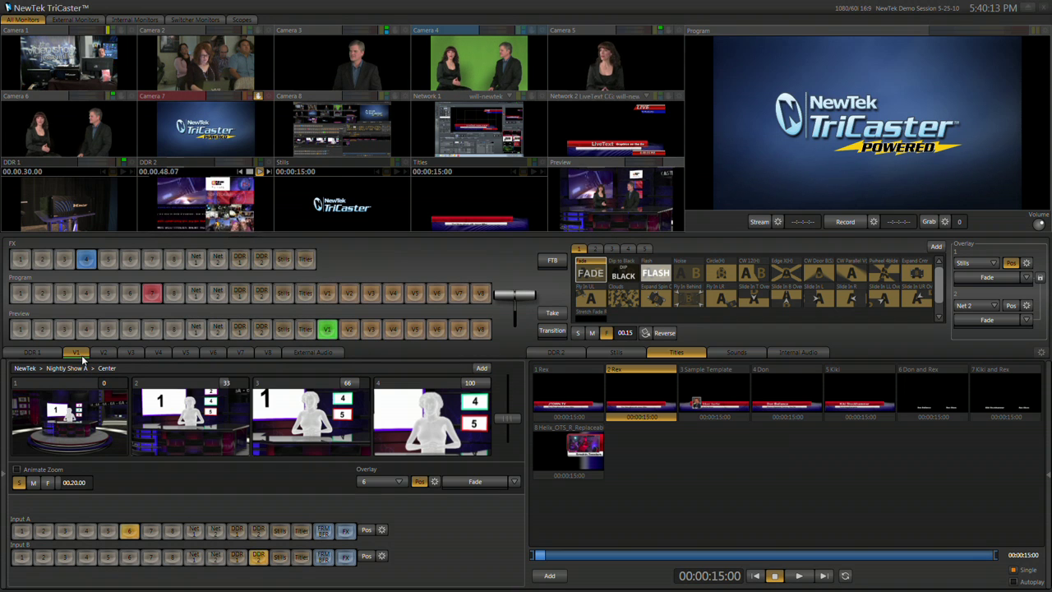
{"action": "double_click", "coordinate": [489, 59]}
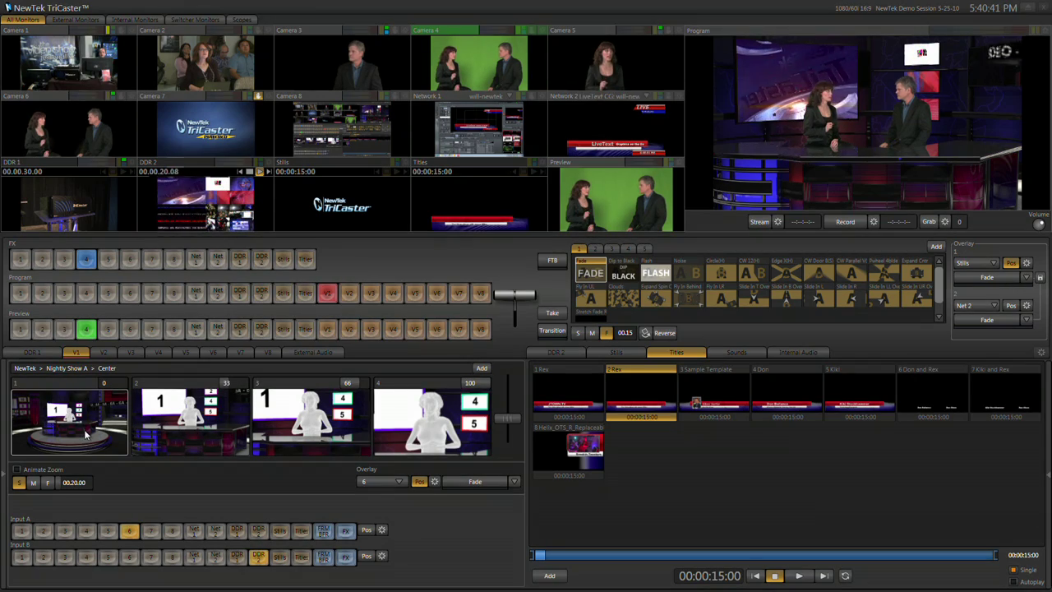
- Zoom the Nightly Show A set to preset 3, framing the presenters closer
{"action": "left_click", "coordinate": [339, 425]}
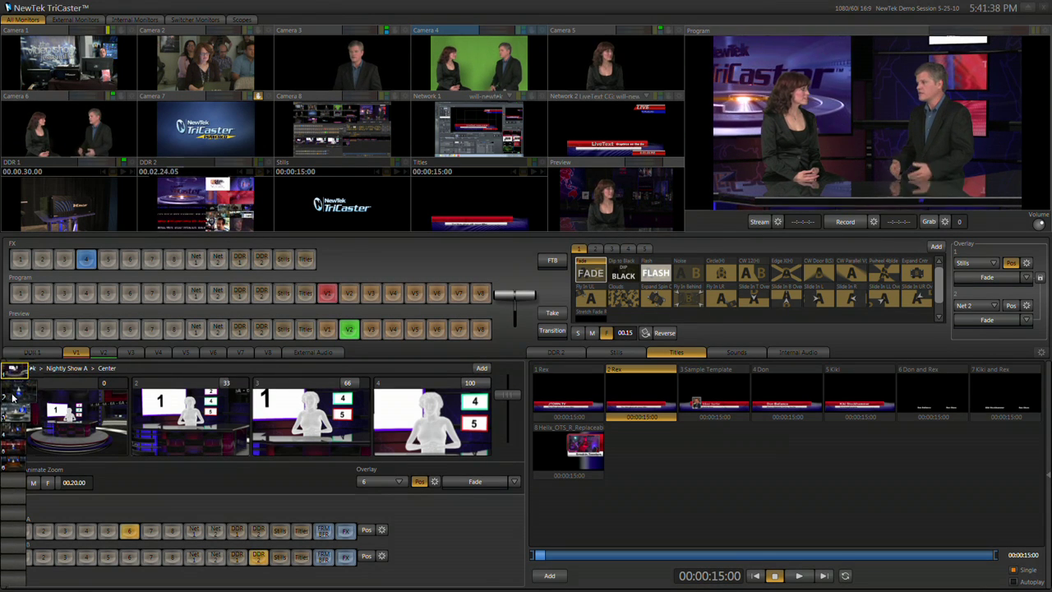
- Load a different virtual set and take the split-screen composite to Program
{"action": "left_click", "coordinate": [13, 397]}
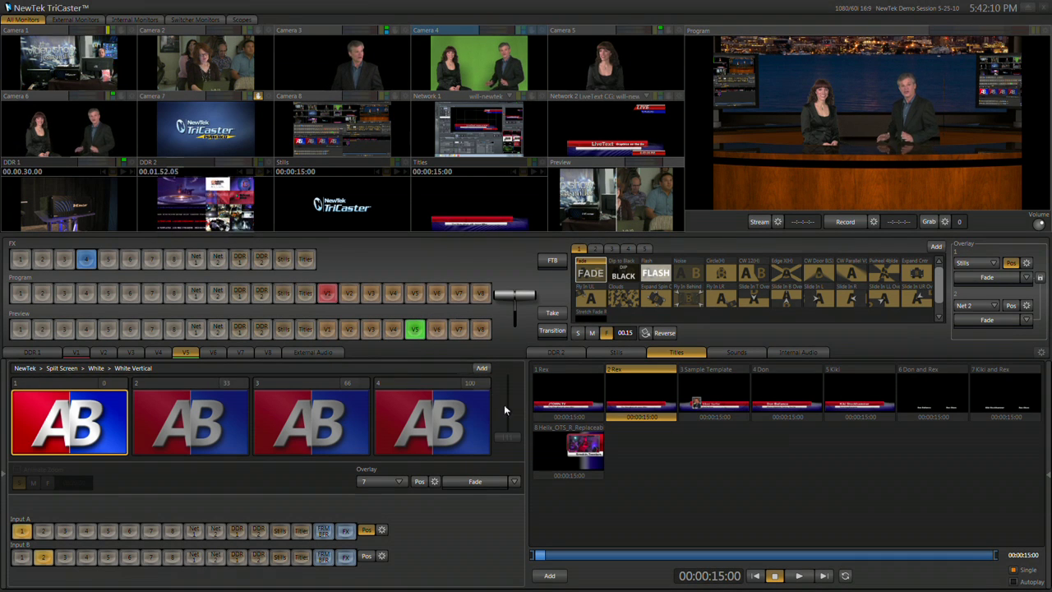
{"action": "left_click", "coordinate": [417, 295]}
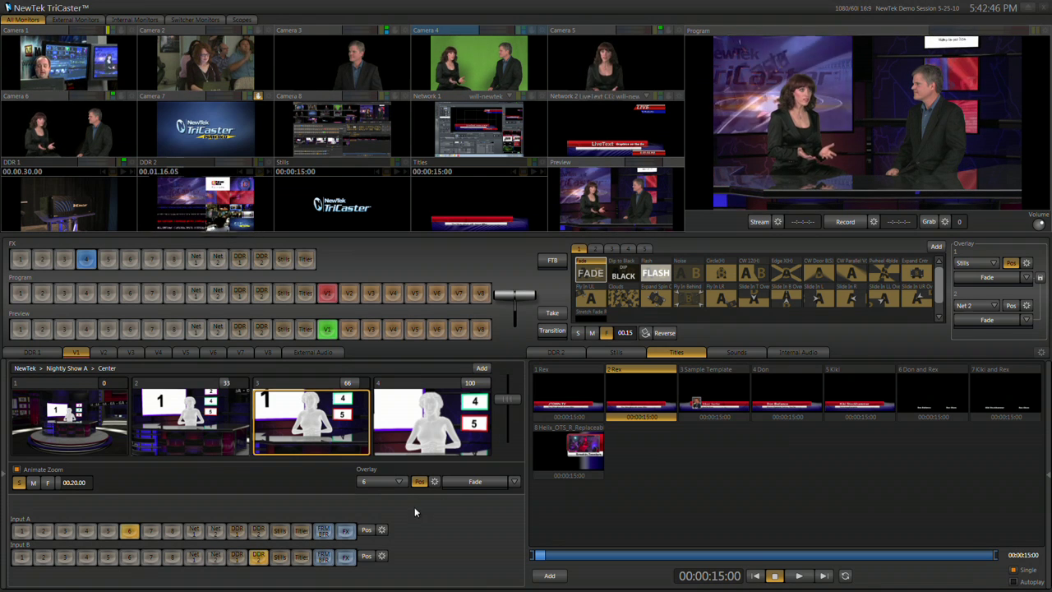
- Open Input A's Crop Edges/Positioning settings for the green-screen talent
{"action": "left_click", "coordinate": [382, 530]}
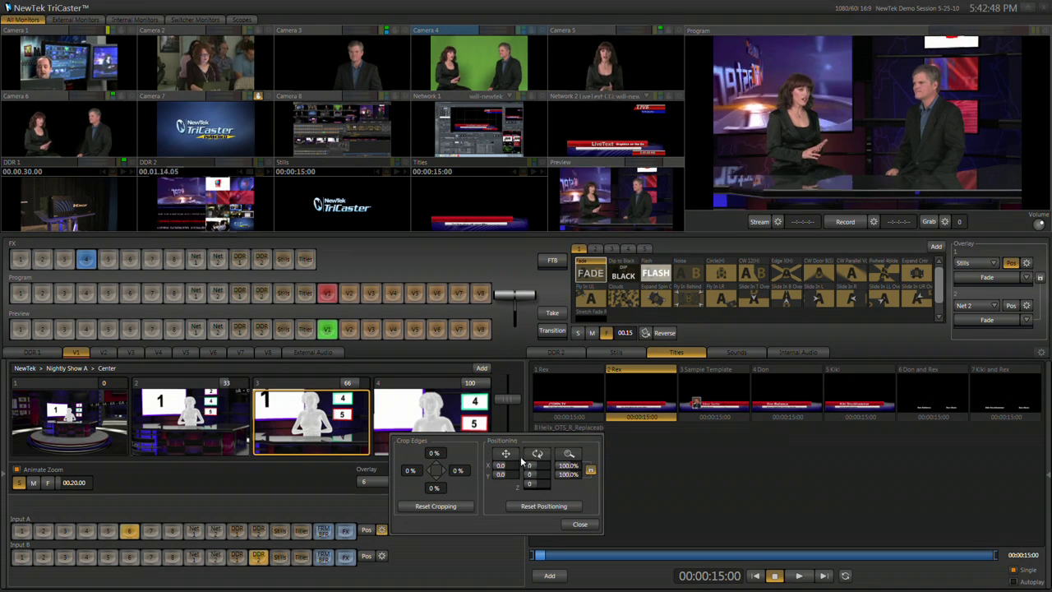